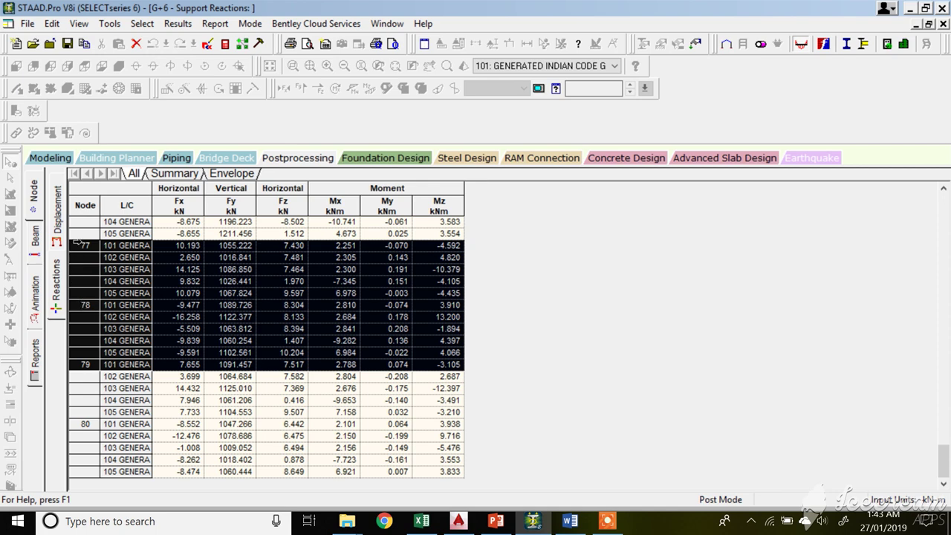
Copy the entire support reactions table, including its headers, for all nodes and load cases
left_click_drag(934, 468, 940, 202)
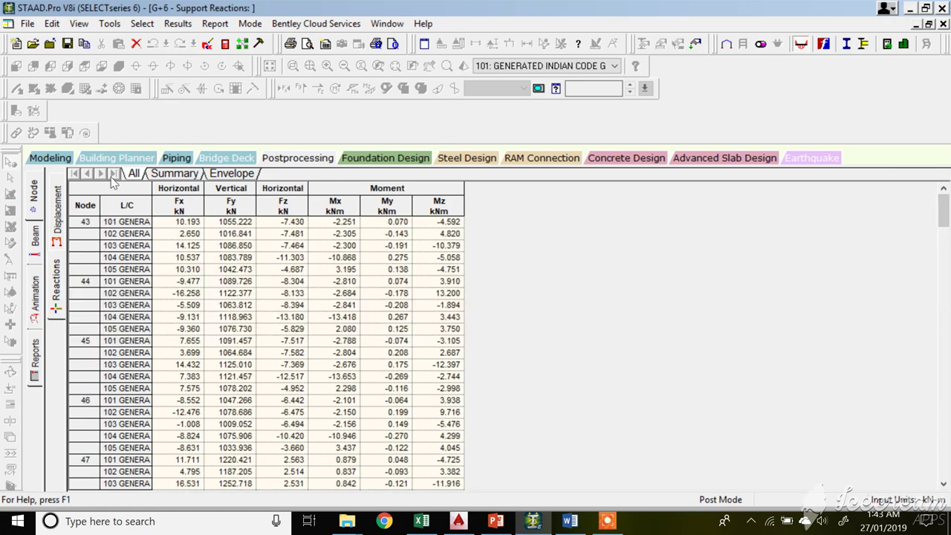
left_click(93, 192)
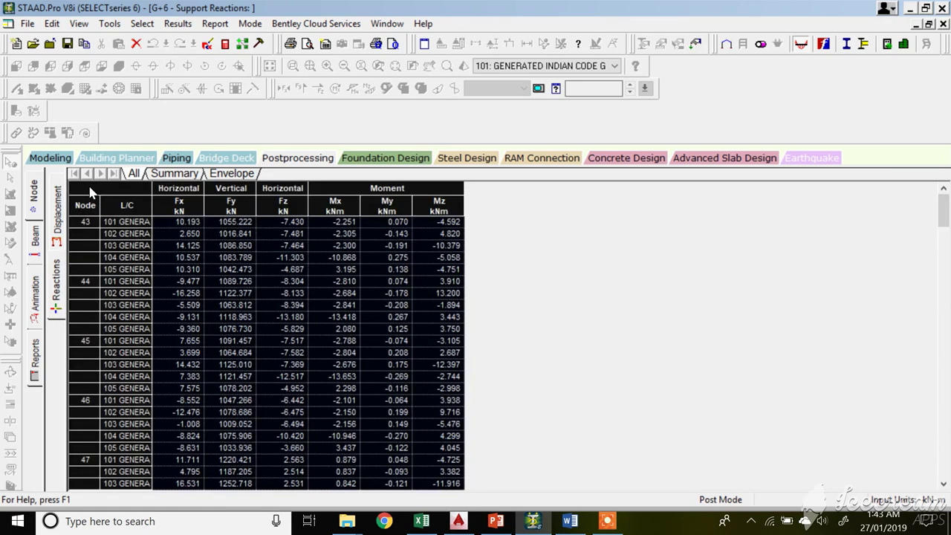
right_click(92, 191)
left_click(116, 157)
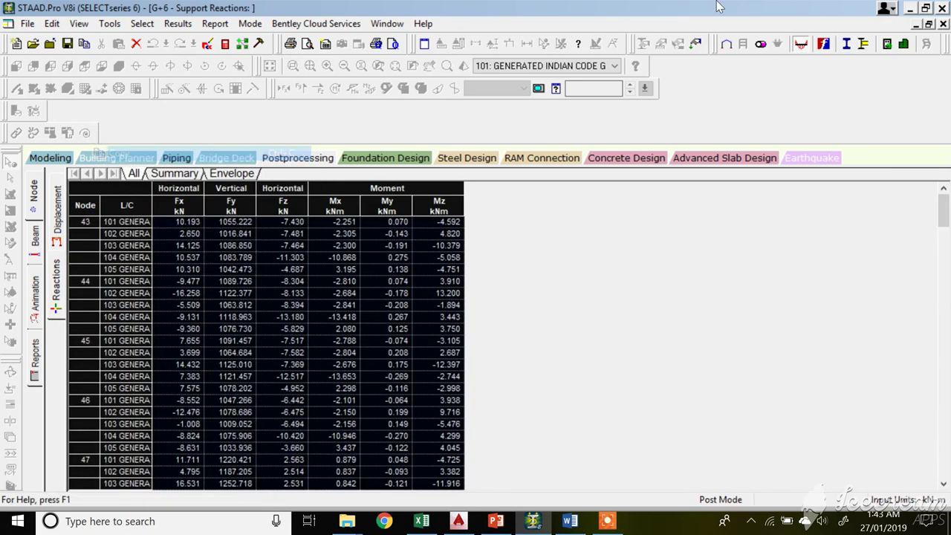
Go to the desktop and create a new Microsoft Excel Worksheet there
left_click(570, 521)
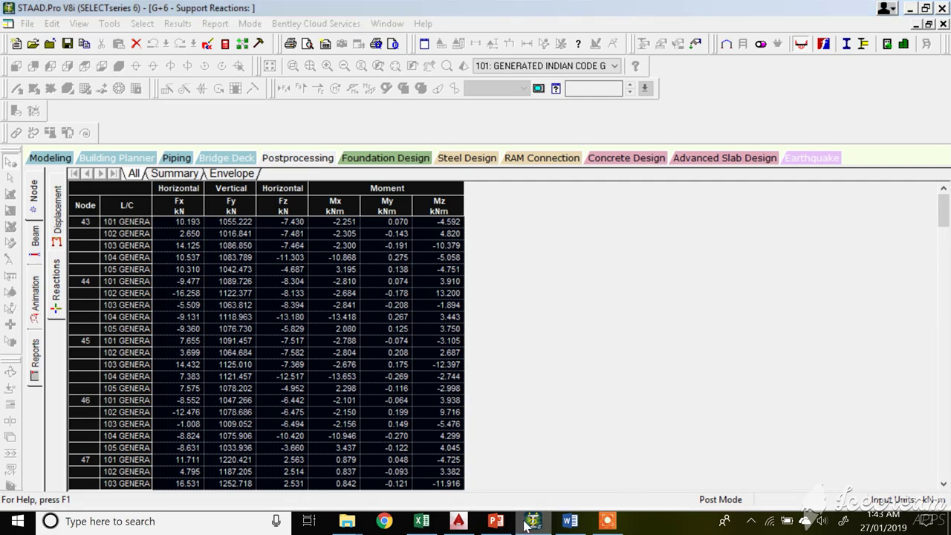
left_click(905, 9)
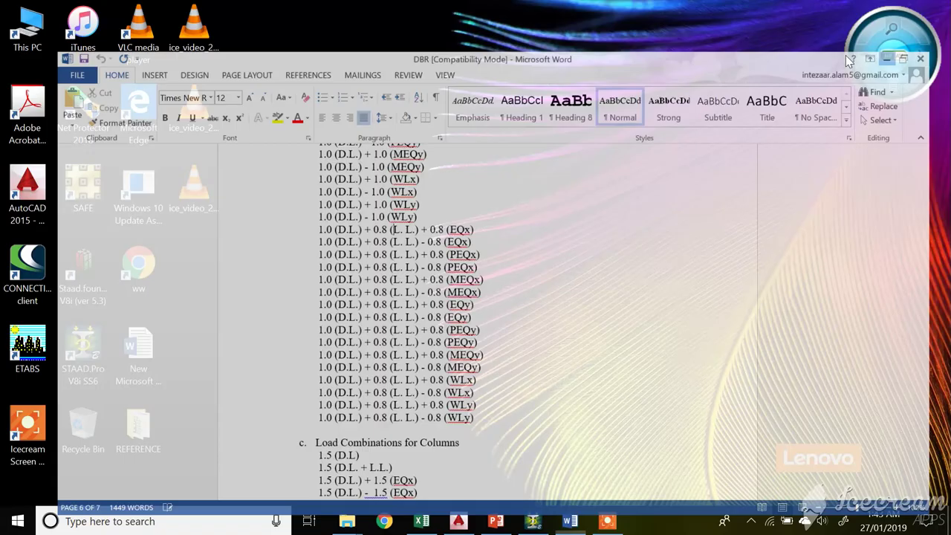
right_click(377, 172)
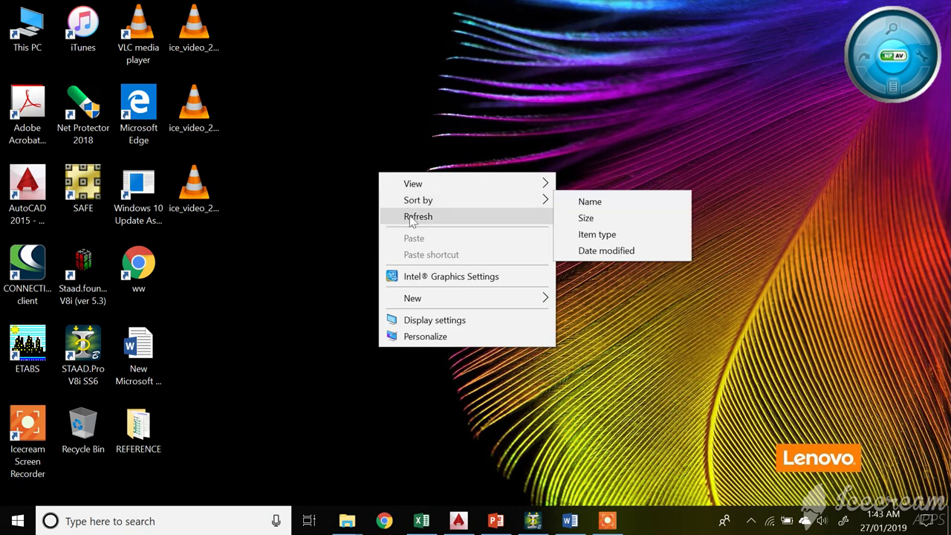
mouse_move(457, 297)
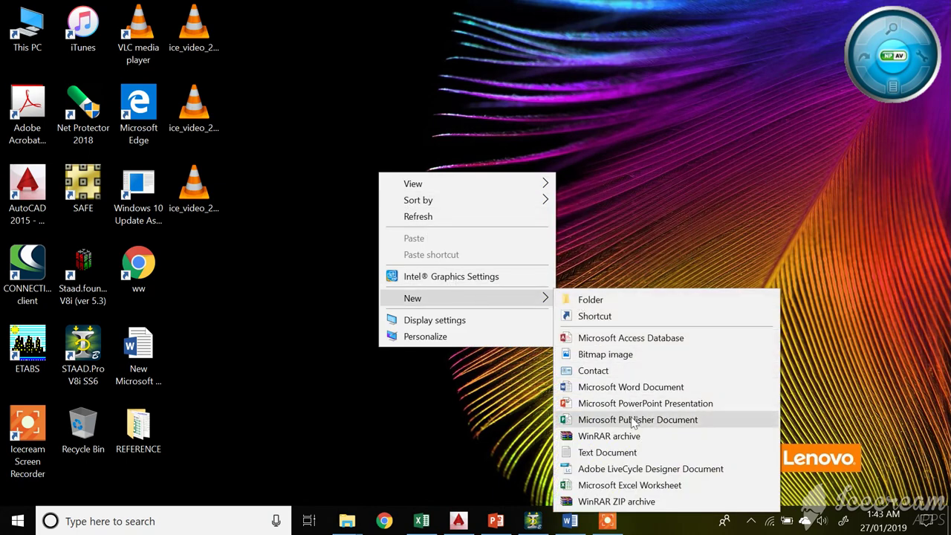
left_click(637, 489)
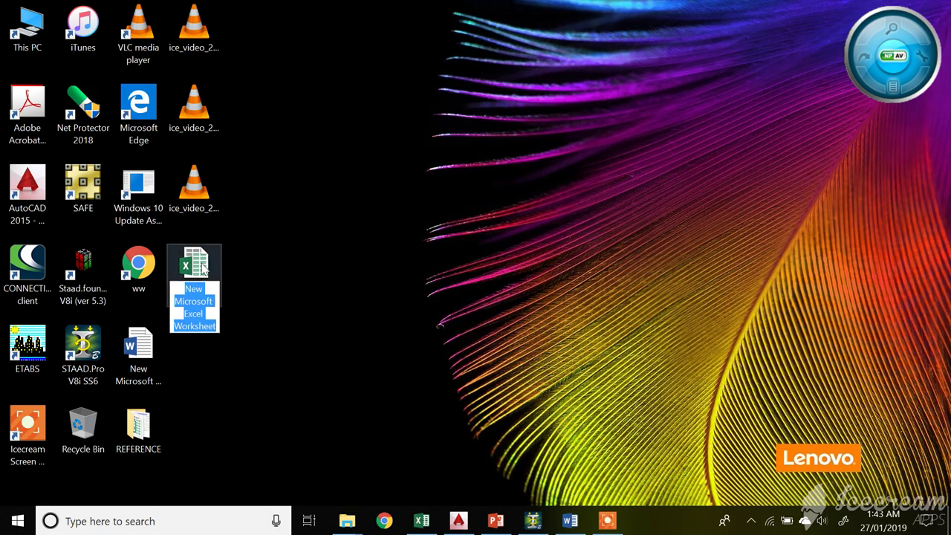
Open the new Excel worksheet from the desktop and paste the copied support reactions table at cell A1
left_click(201, 268)
double_click(201, 267)
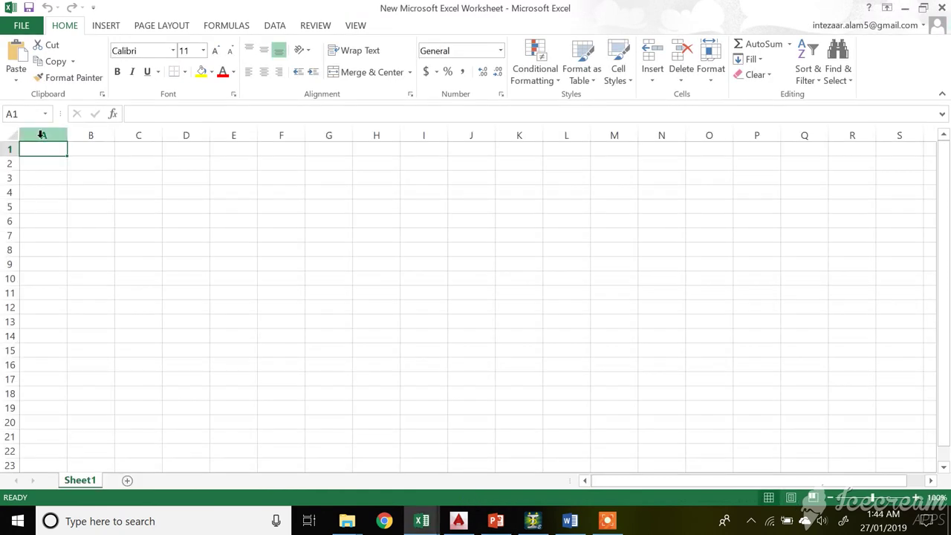
key("ctrl+v")
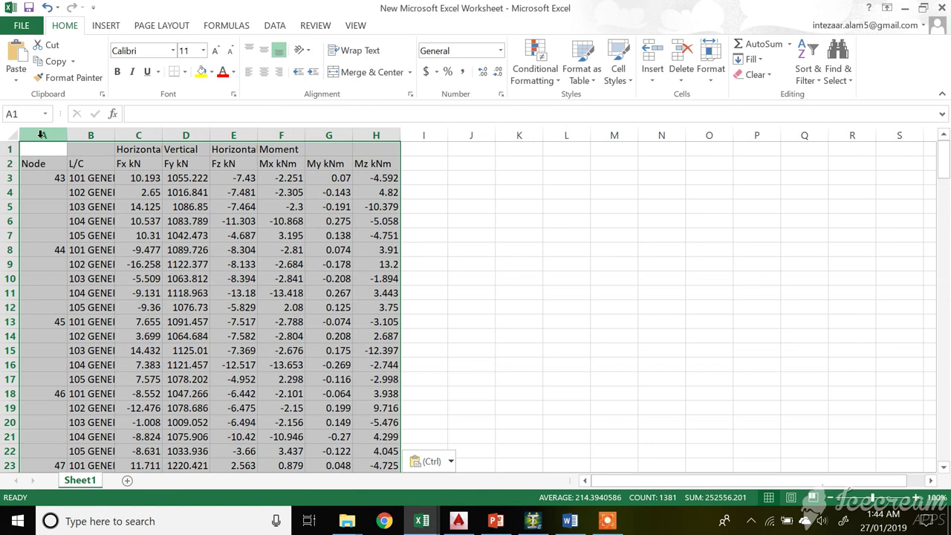
Fit the widths of columns B, C and D to their contents and save the workbook
double_click(162, 136)
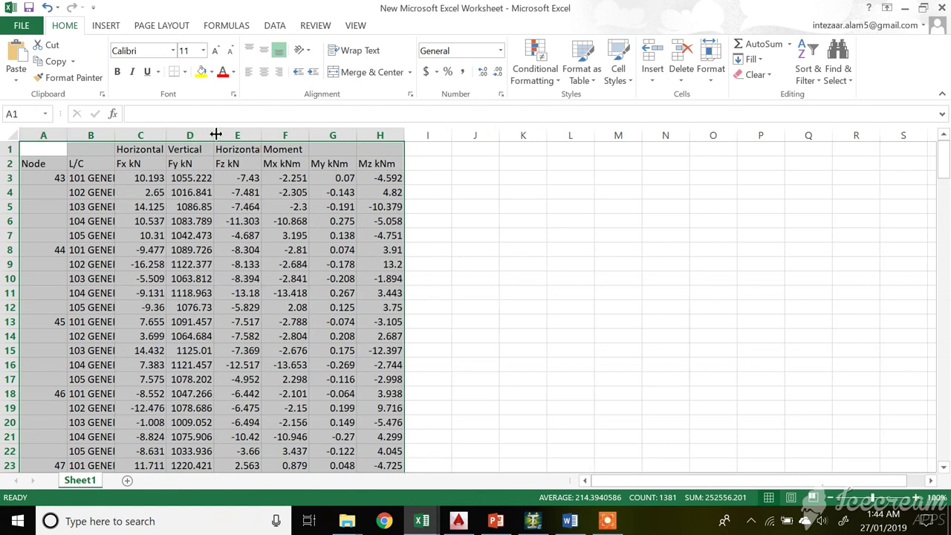
double_click(215, 134)
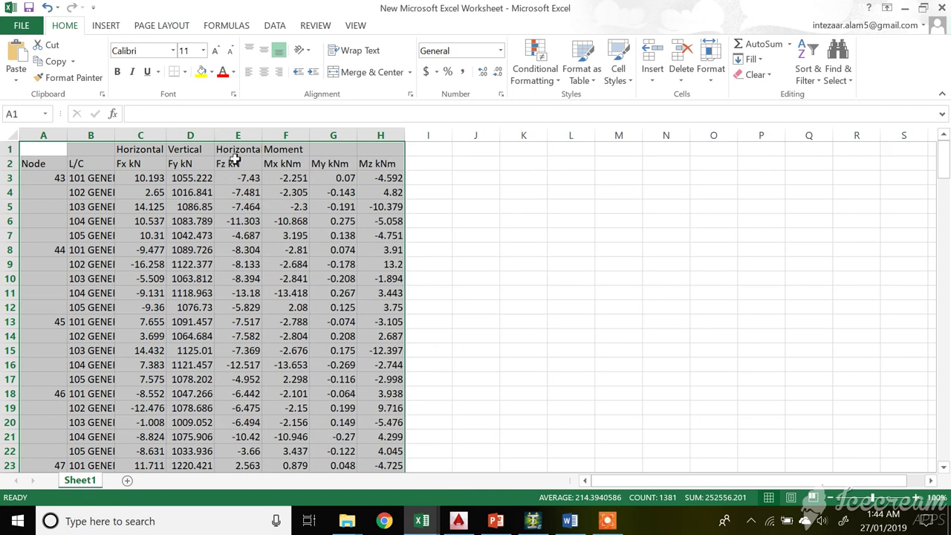
double_click(116, 135)
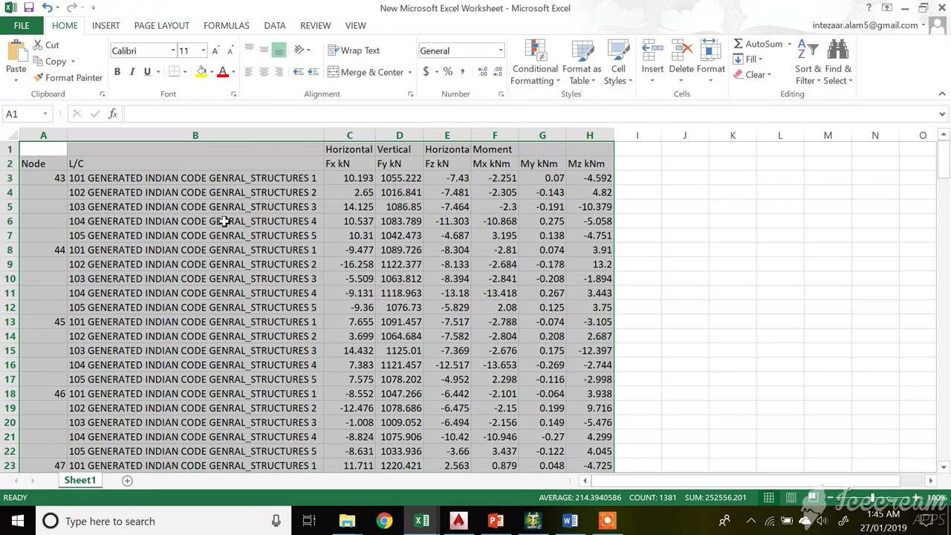
left_click(28, 8)
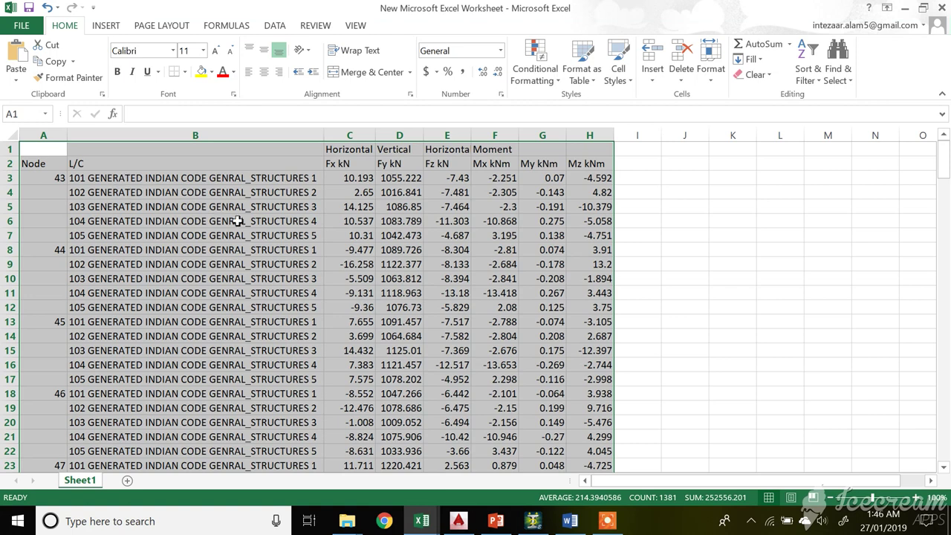
Switch to the Isolated Footing Design workbook and examine the footing's section and plan sketches on the Detailed Calculations sheet
left_click(421, 521)
left_click(376, 487)
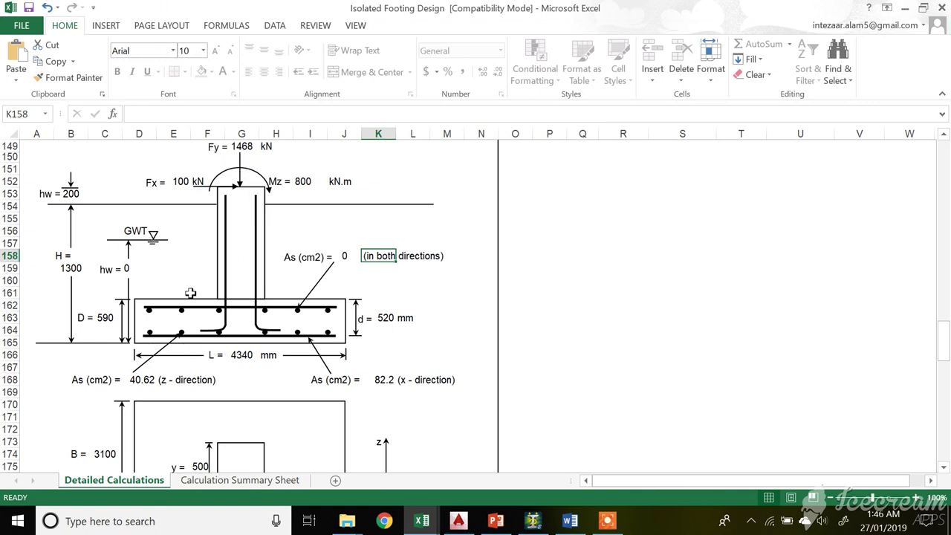
scroll(191, 295, "down", 2)
scroll(191, 295, "down", 1)
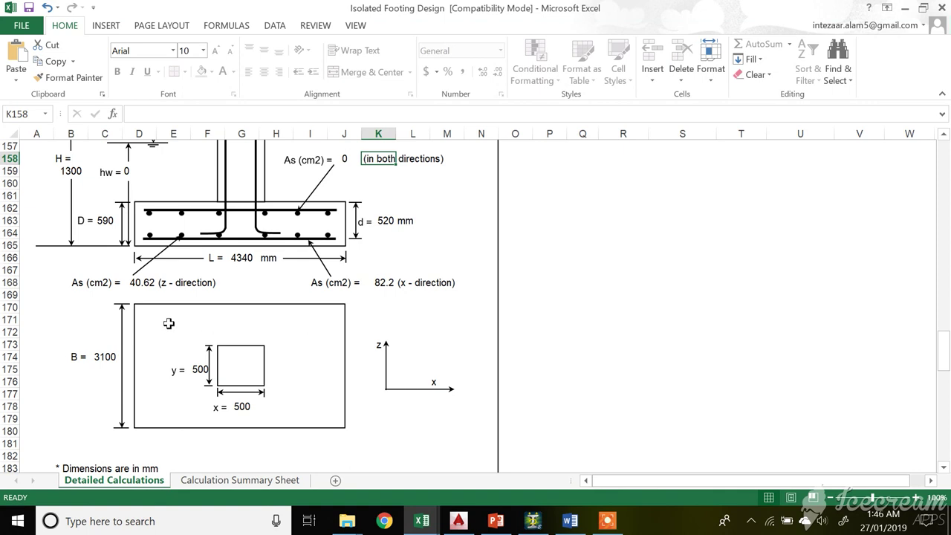
scroll(168, 321, "up", 3)
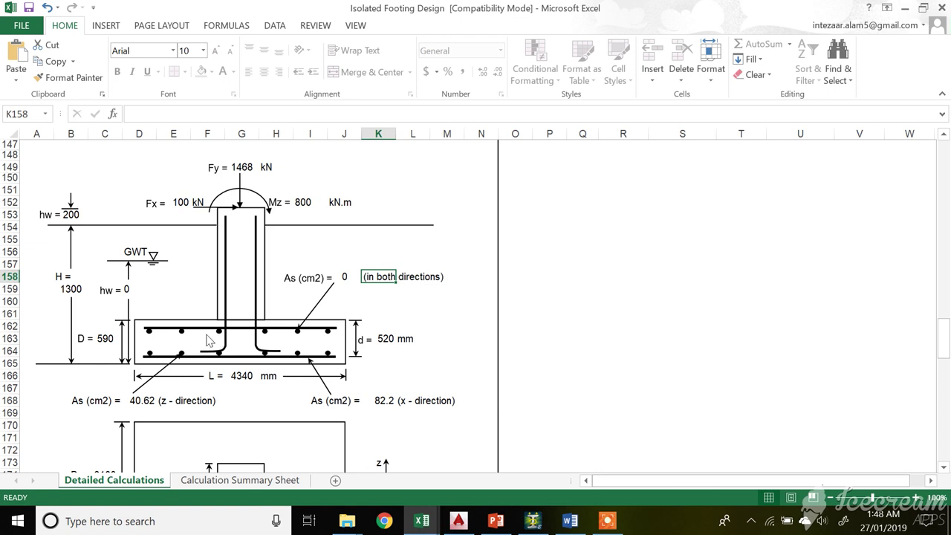
scroll(208, 357, "down", 2)
scroll(209, 356, "down", 2)
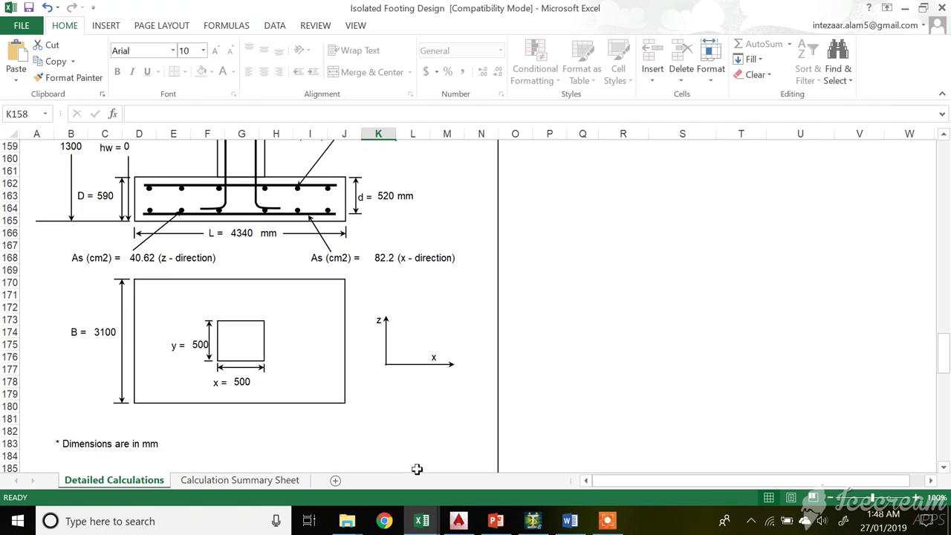
Switch to the AutoCAD drawing G+6 DETAILING.dwg and examine the pile cap layout, the PC4 detail and the pile cap section
left_click(458, 520)
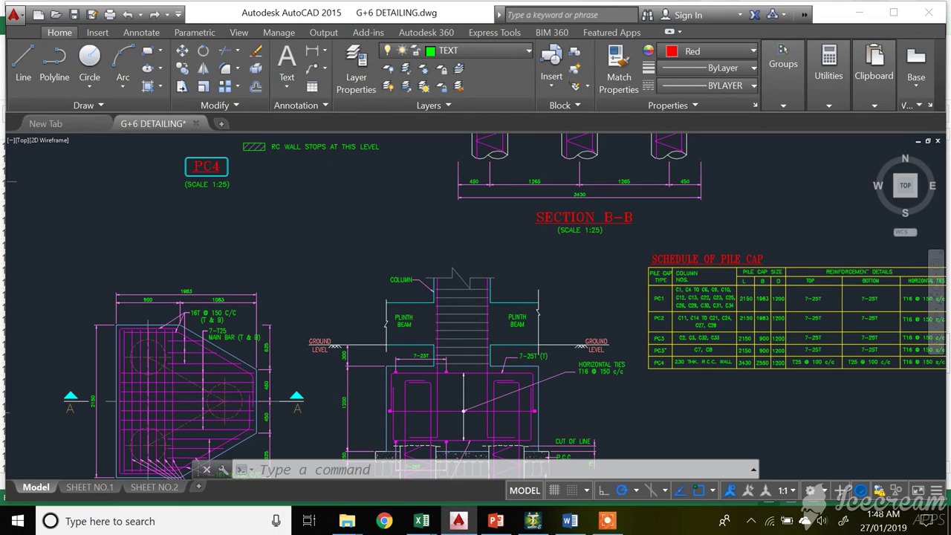
scroll(186, 401, "down", 4)
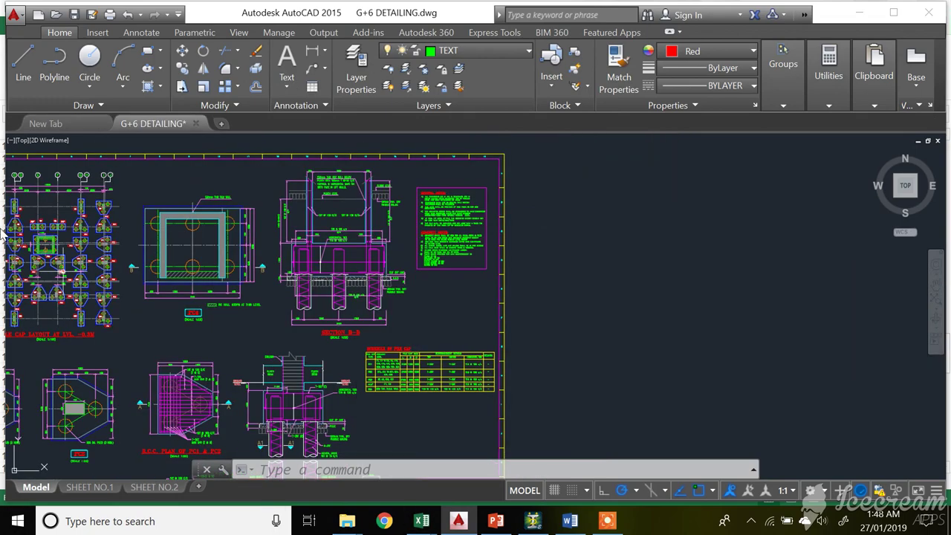
scroll(364, 387, "down", 1)
scroll(136, 269, "up", 10)
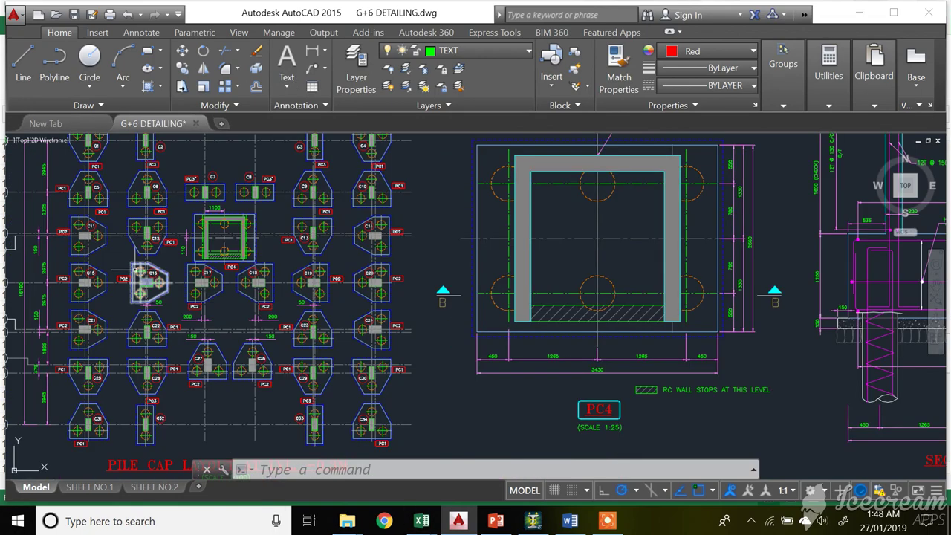
scroll(130, 266, "down", 10)
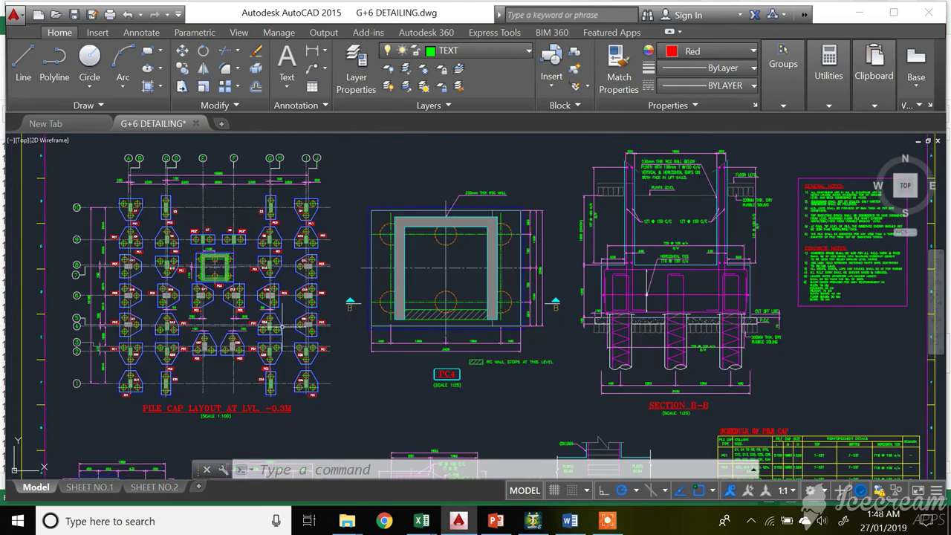
scroll(349, 267, "down", 4)
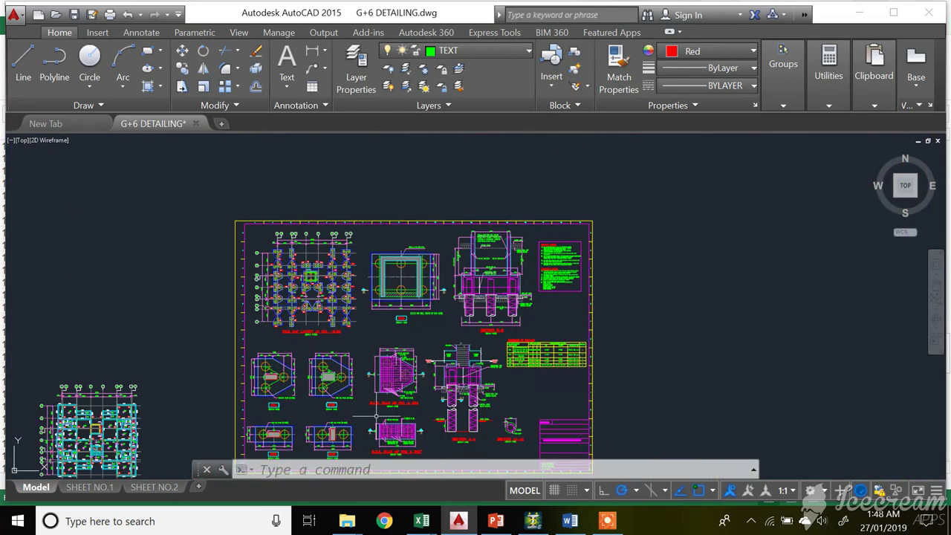
scroll(446, 361, "up", 2)
scroll(451, 362, "up", 5)
scroll(491, 338, "down", 2)
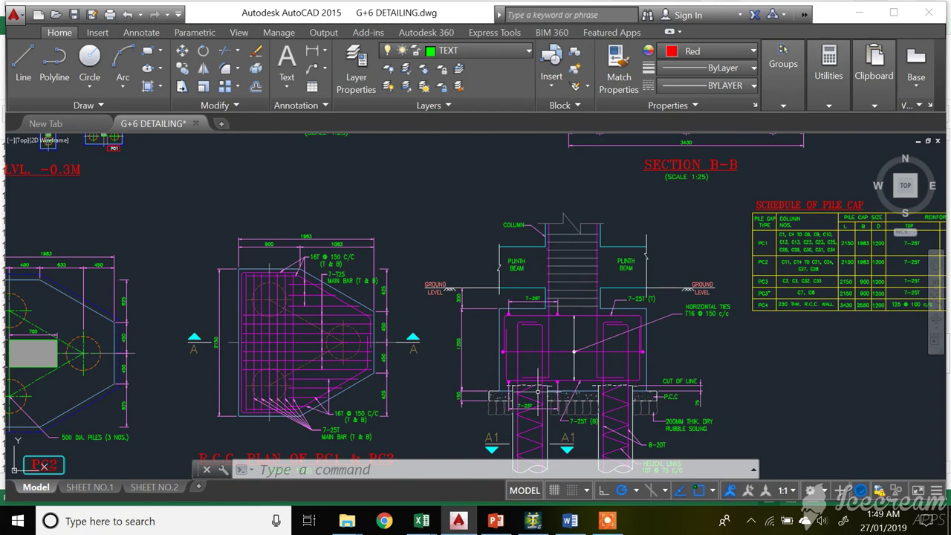
scroll(556, 388, "down", 5)
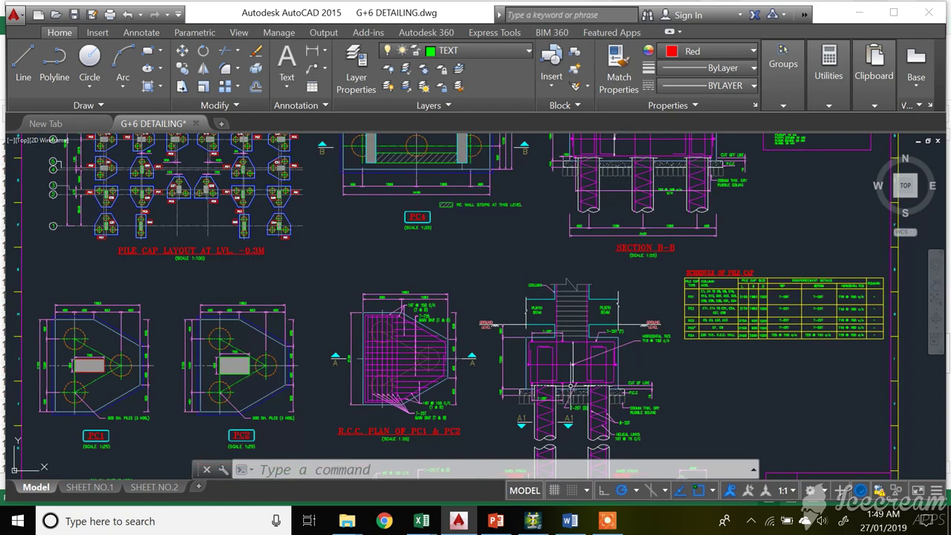
Examine the three-pile cap plans PC1 and PC2 and the two-pile cap plans below them on the pile cap sheet
scroll(393, 379, "up", 5)
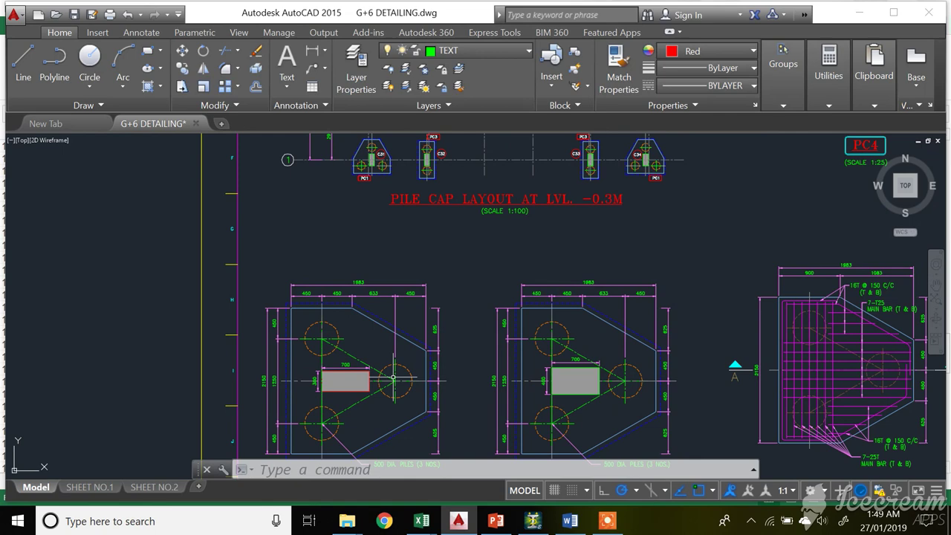
scroll(394, 379, "down", 8)
scroll(401, 364, "up", 4)
scroll(352, 244, "up", 6)
scroll(439, 368, "down", 4)
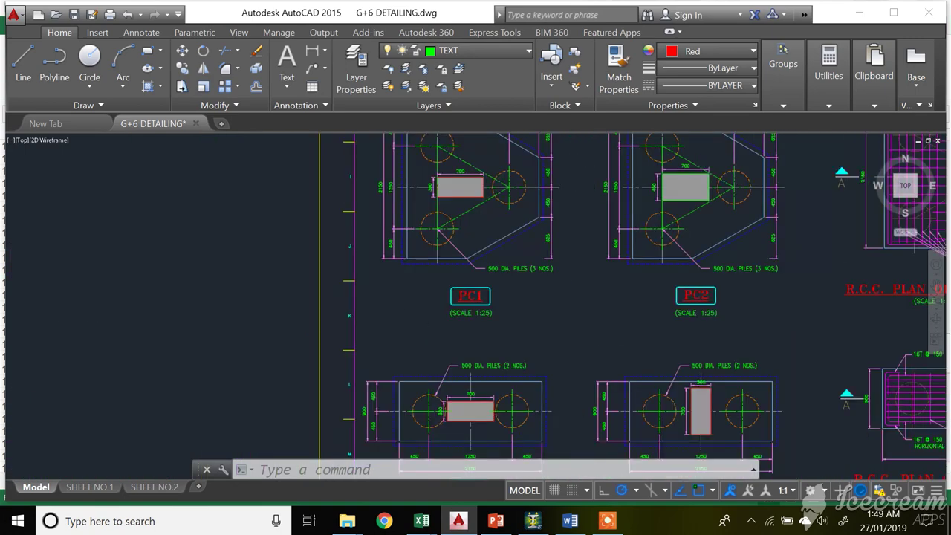
scroll(449, 362, "up", 2)
scroll(453, 243, "down", 2)
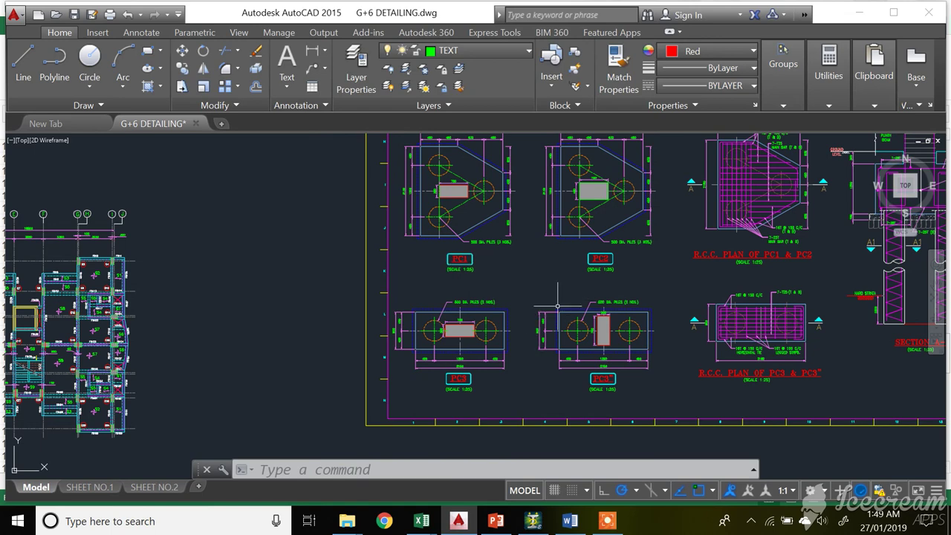
scroll(540, 343, "down", 2)
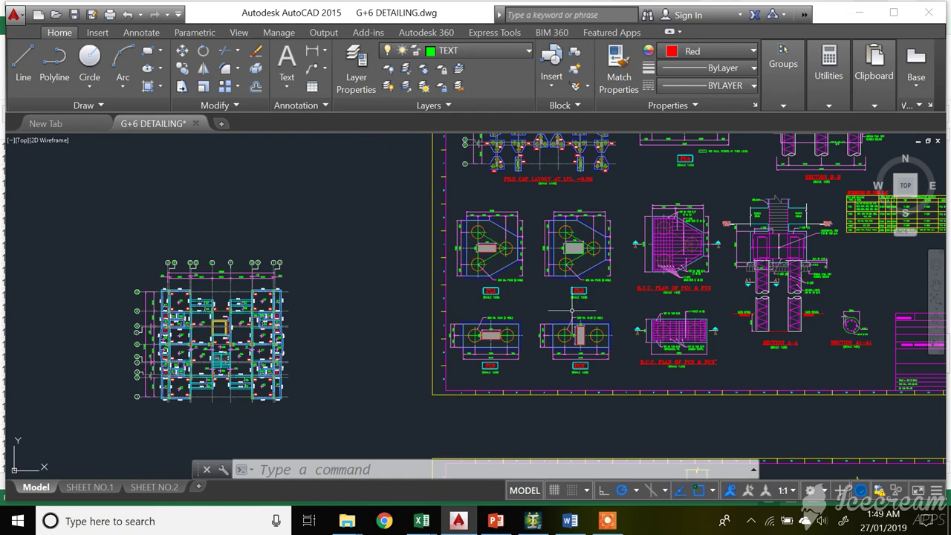
scroll(520, 319, "down", 3)
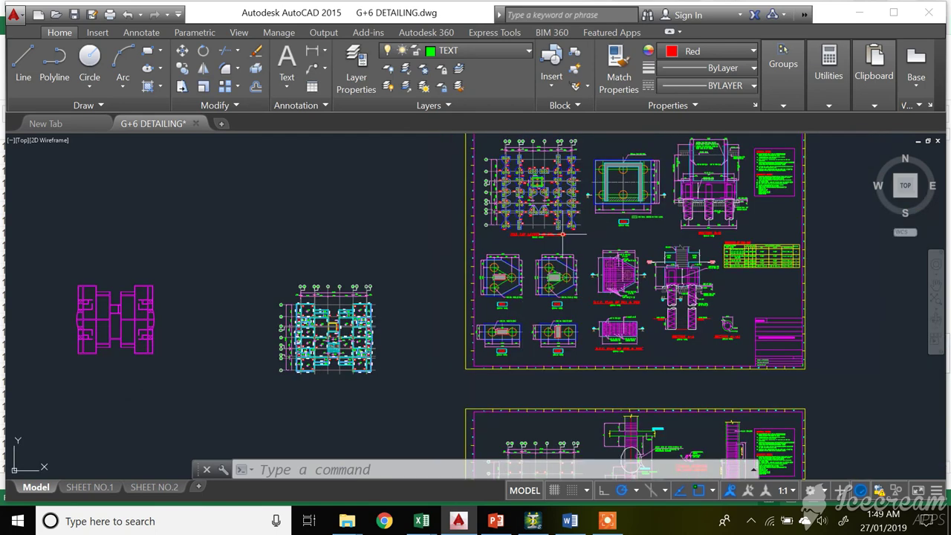
Examine the reinforcement in the R.C.C. plan of PC1 & PC2 and in the pile cap's Section A-A
scroll(586, 185, "up", 3)
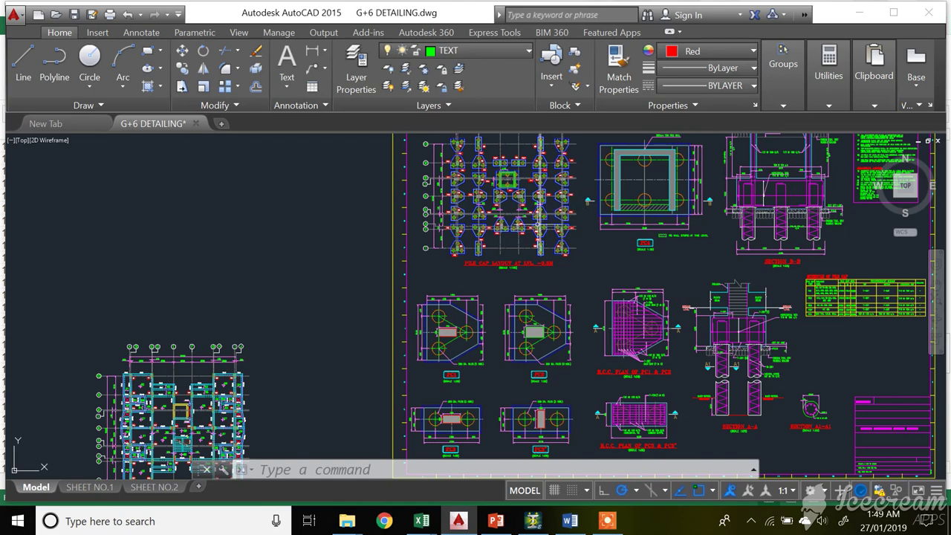
scroll(536, 225, "up", 4)
scroll(536, 226, "down", 4)
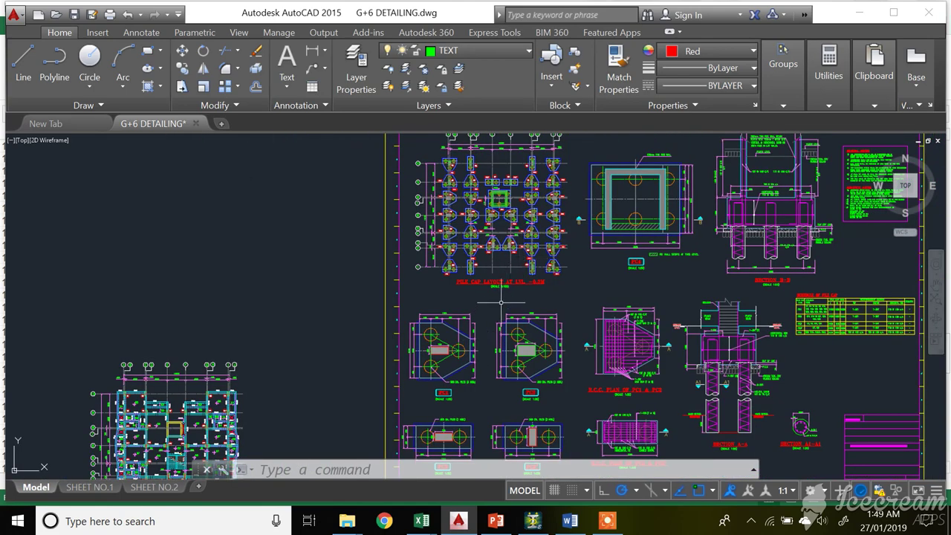
scroll(572, 258, "down", 2)
scroll(685, 248, "up", 4)
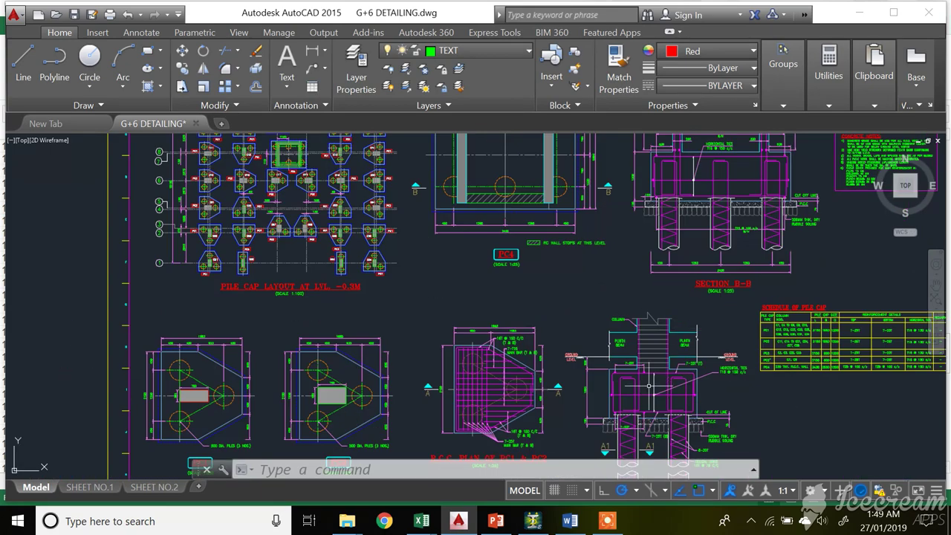
scroll(649, 385, "down", 4)
scroll(654, 349, "up", 5)
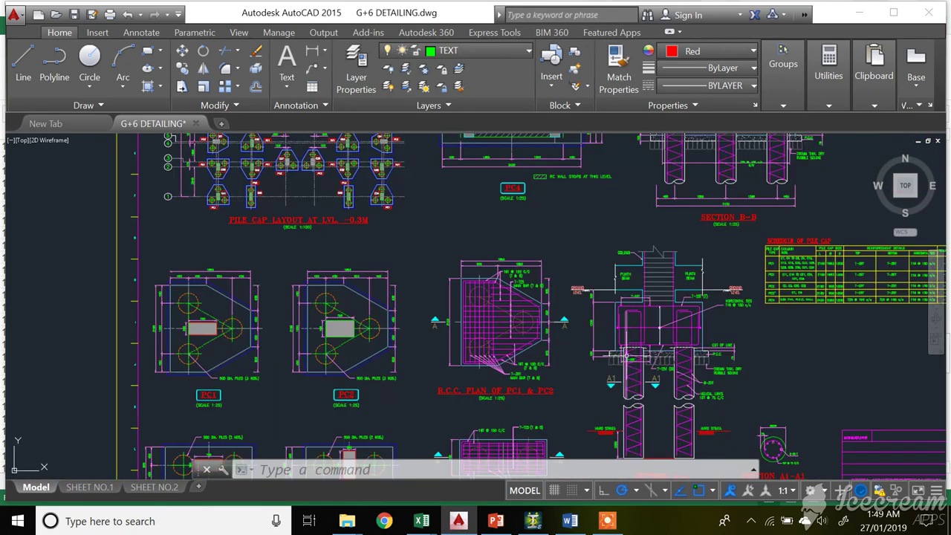
scroll(628, 358, "up", 4)
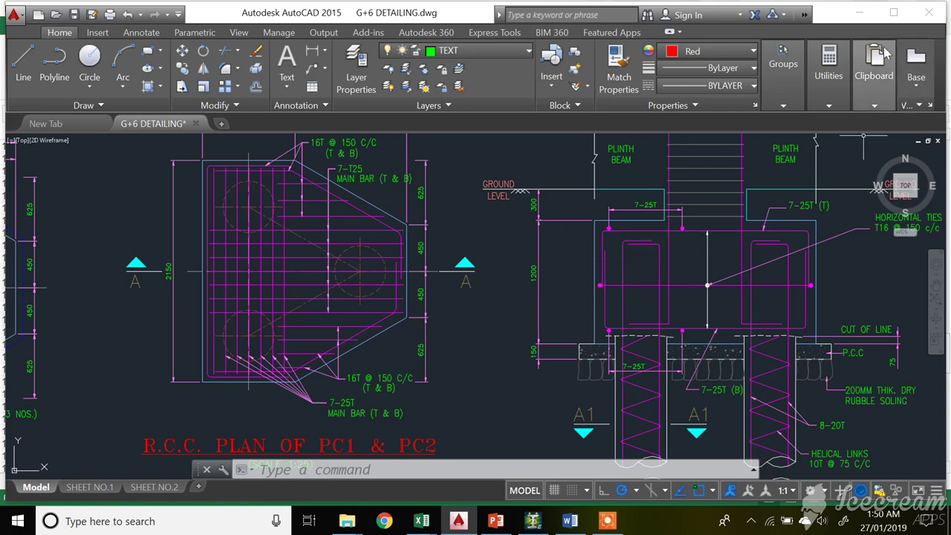
Switch back to the support reactions worksheet in Excel and examine the Fx, Fy and Fz force columns and the Mx, My and Mz moment columns
left_click(860, 14)
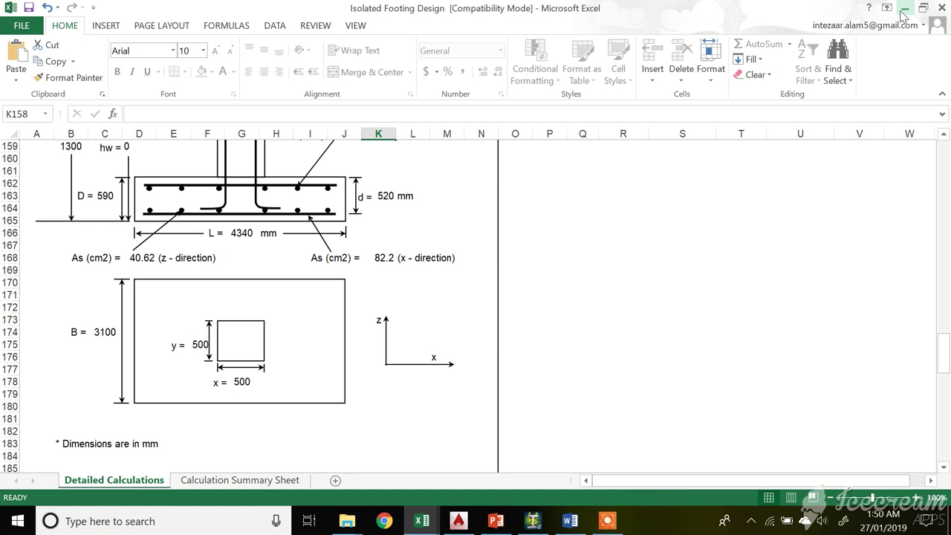
left_click(903, 9)
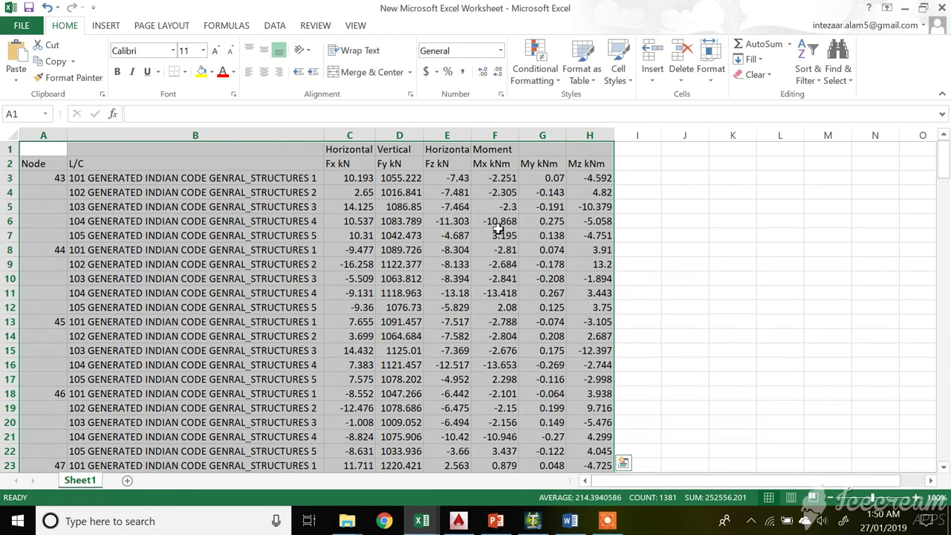
left_click(302, 249)
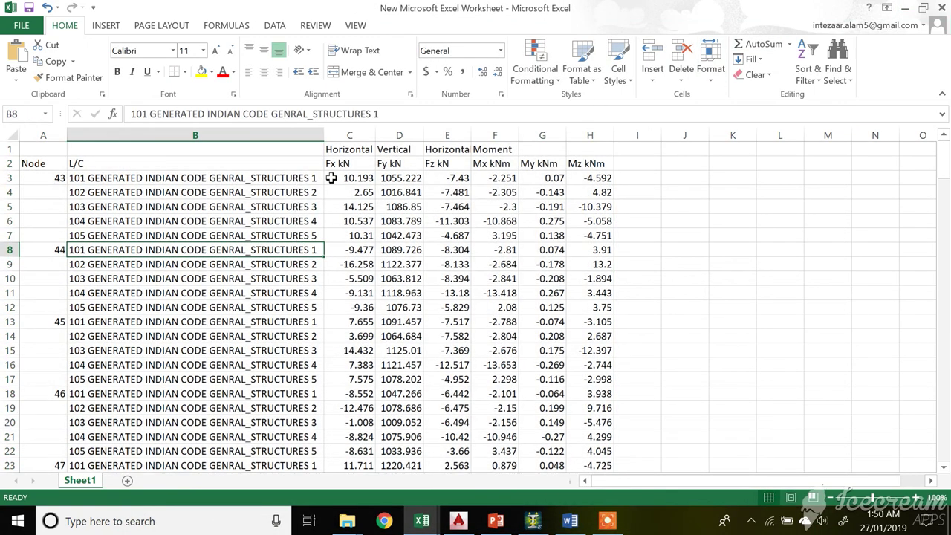
left_click_drag(348, 164, 355, 234)
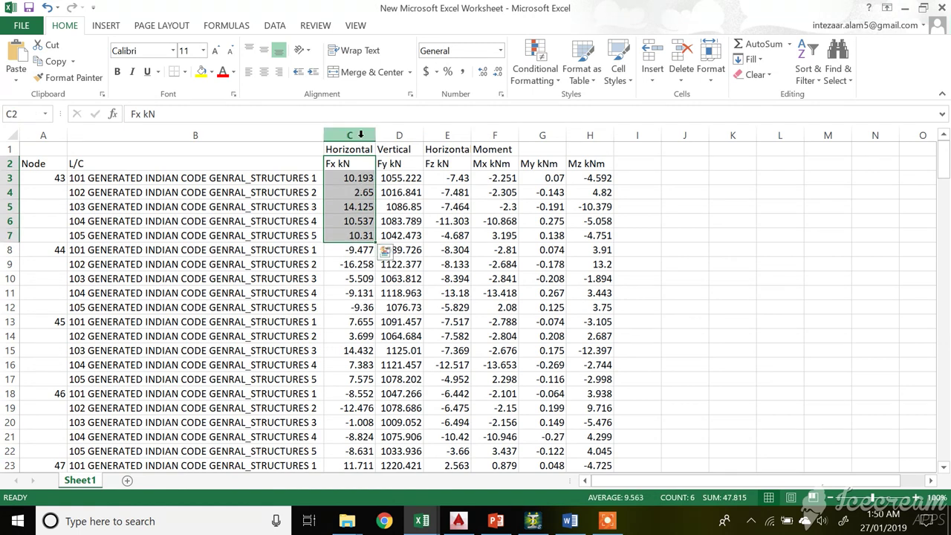
left_click(360, 135)
left_click(435, 134)
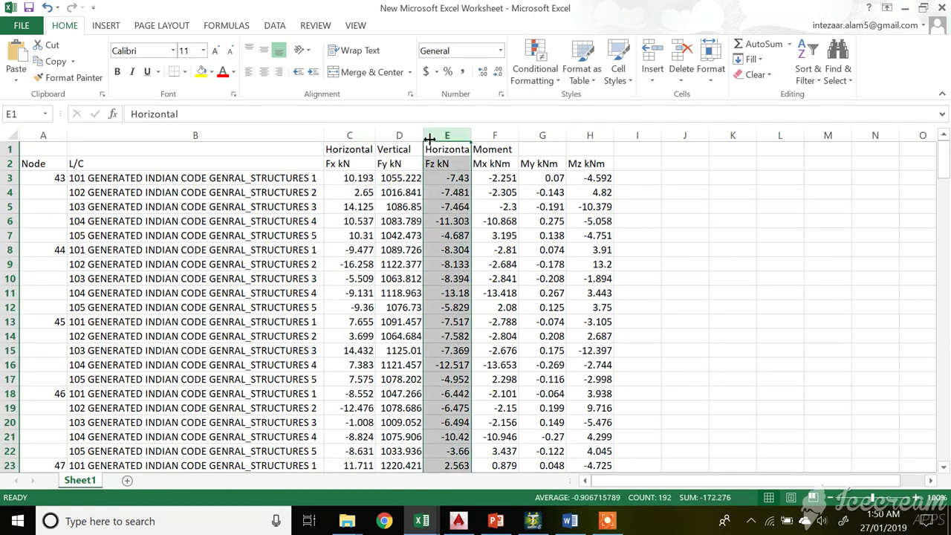
left_click(408, 134)
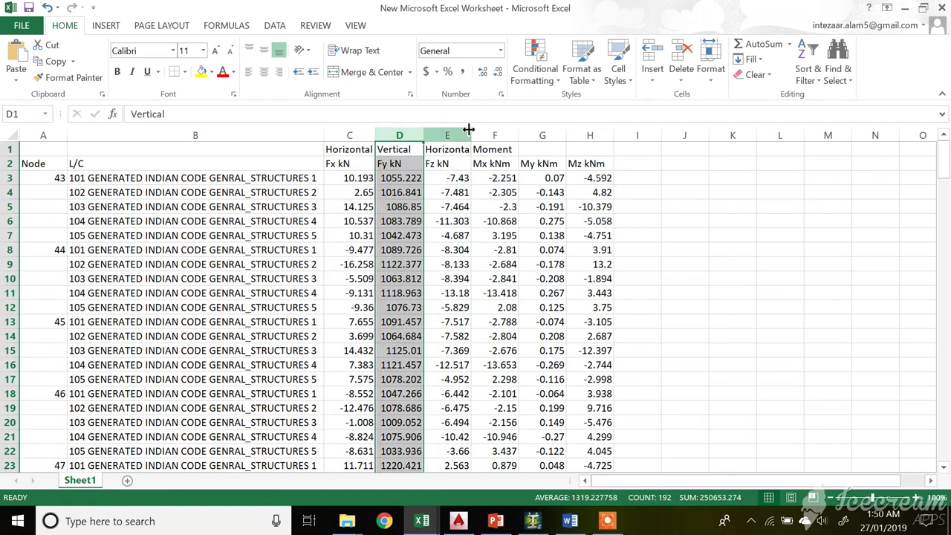
left_click_drag(490, 134, 590, 134)
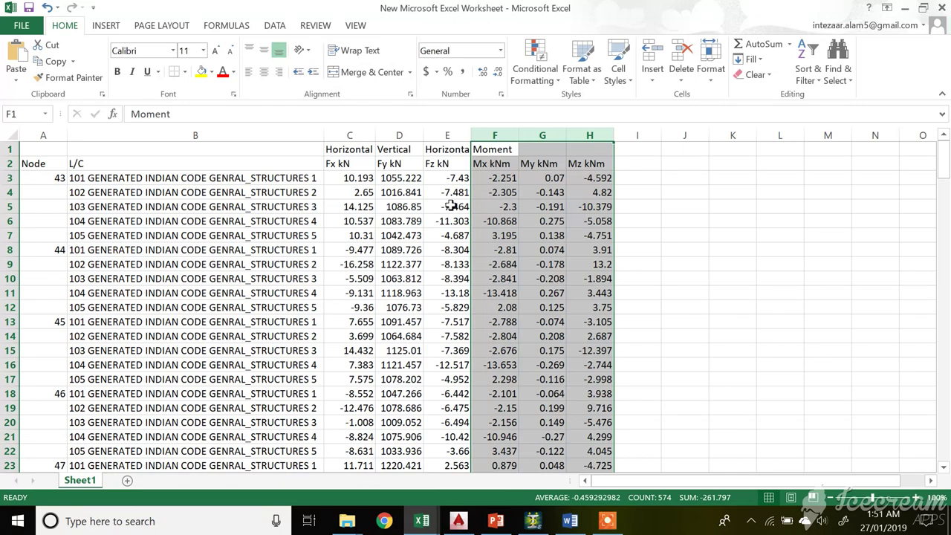
left_click(606, 521)
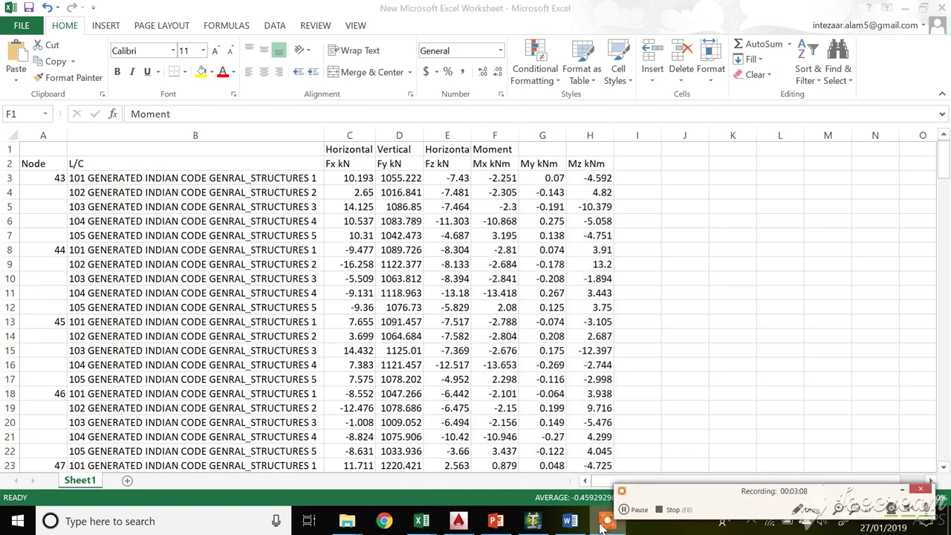